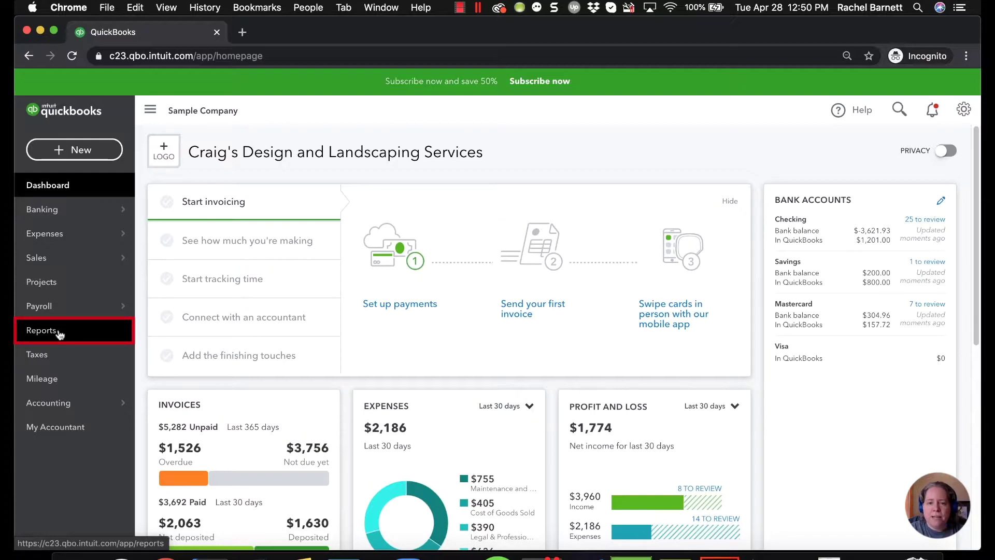
- Search Reports for 'balance', open the Balance Sheet report, and dismiss the customization tour
click(59, 334)
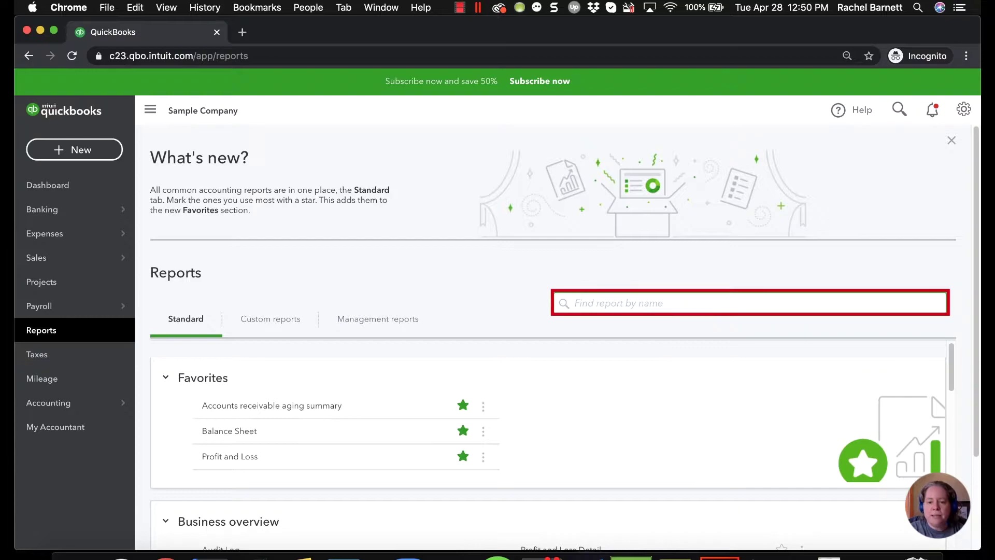
text(balacne)
key(BackSpace)
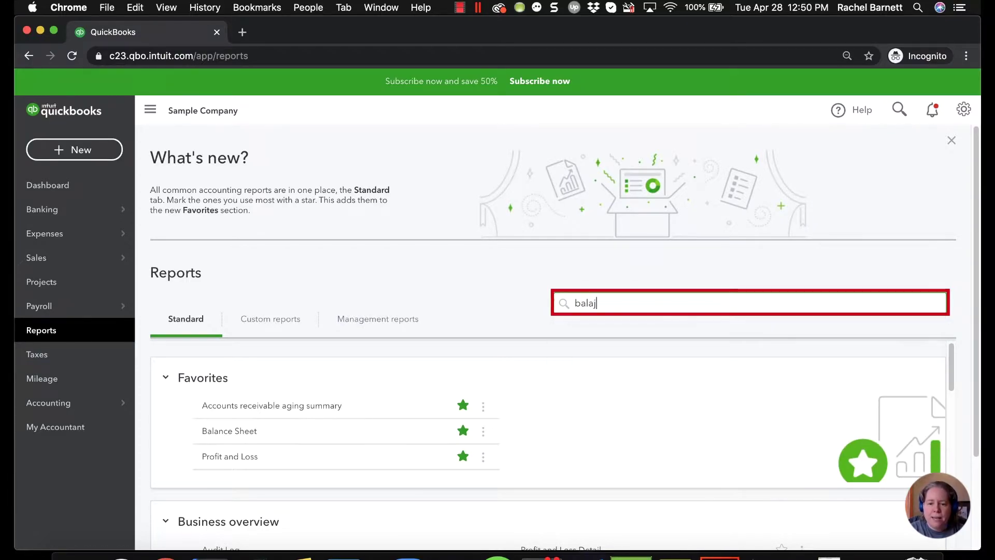
text(nce)
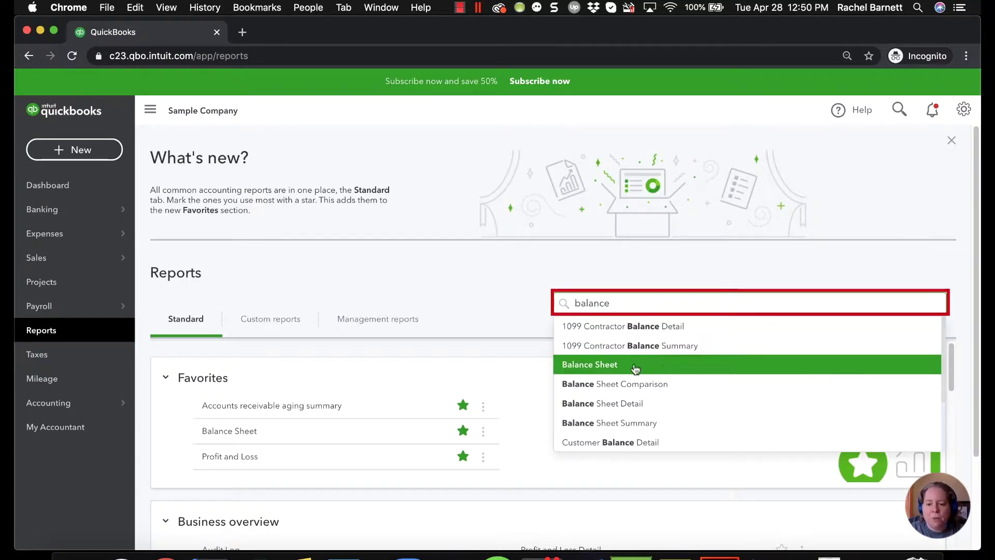
click(614, 366)
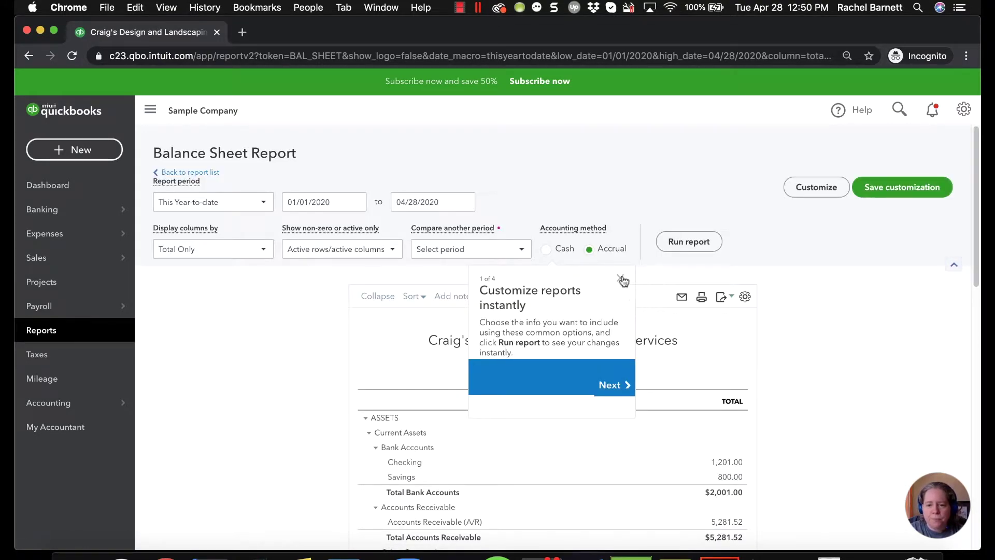
click(621, 278)
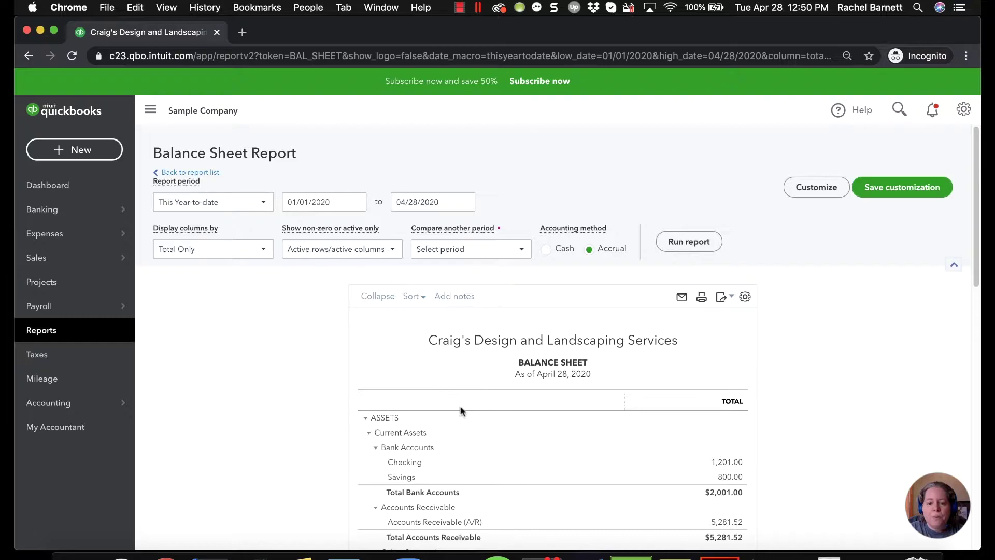
scroll(462, 406, down, 2)
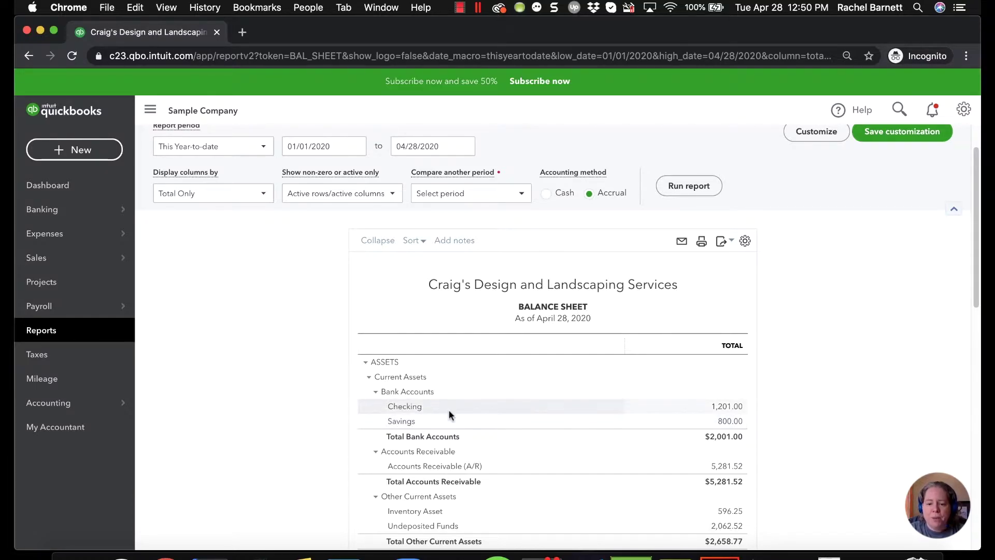
- Open Account and Settings from the gear menu and go to the Advanced section
click(964, 110)
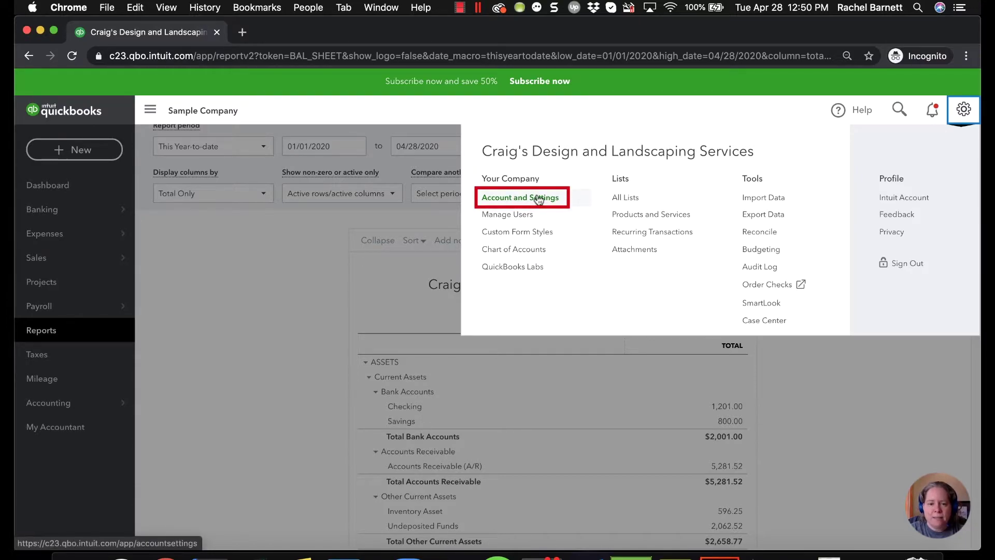
click(539, 198)
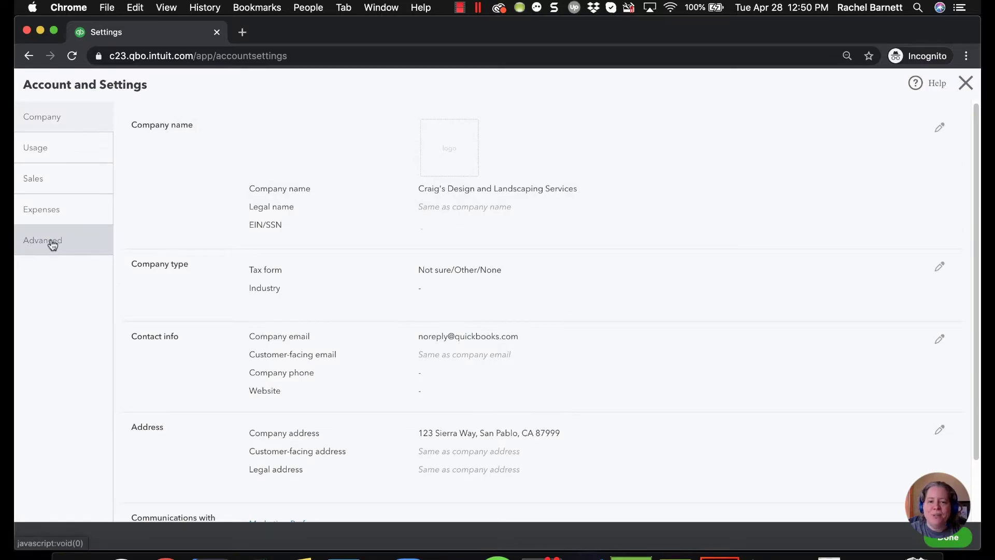
click(52, 244)
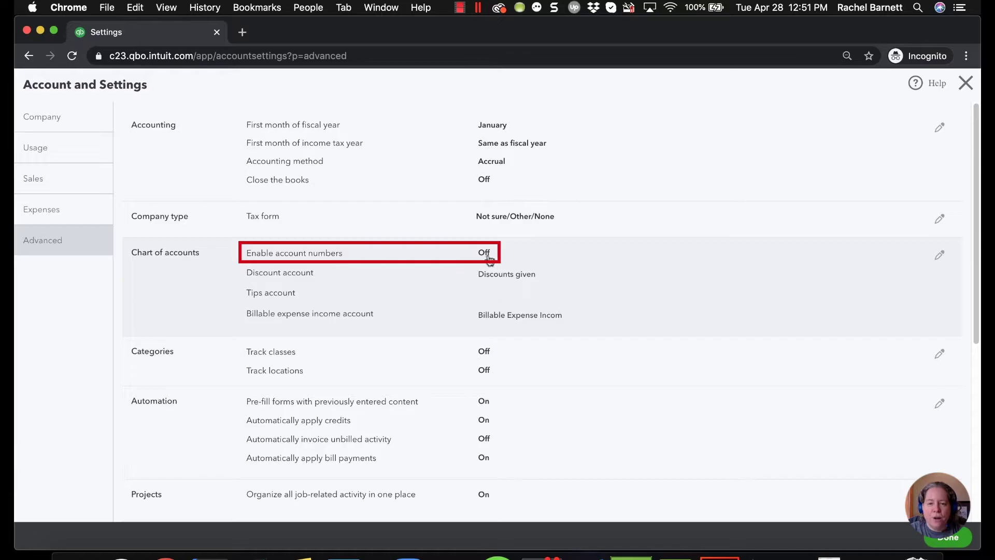
- Check Enable account numbers and Show account numbers under Chart of accounts, and save
click(939, 257)
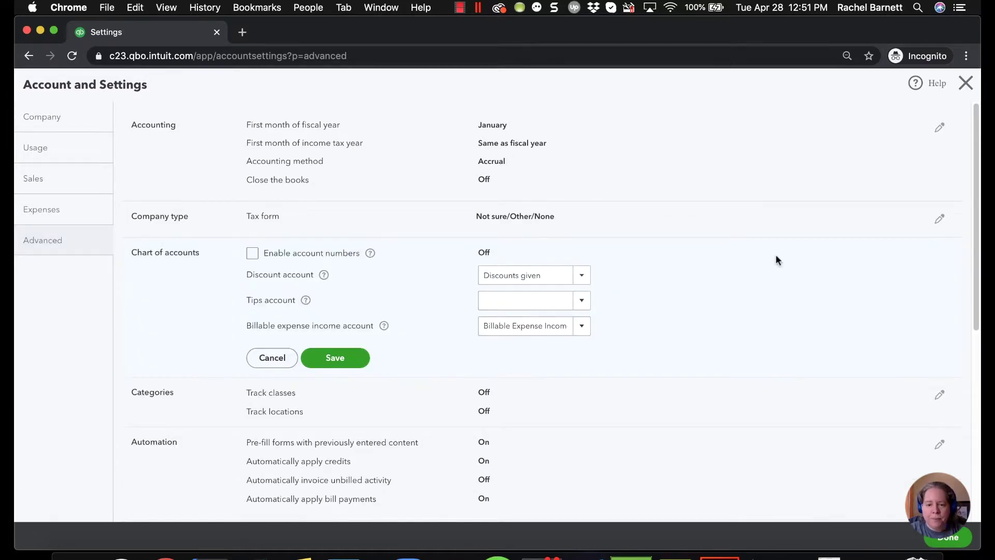
click(252, 254)
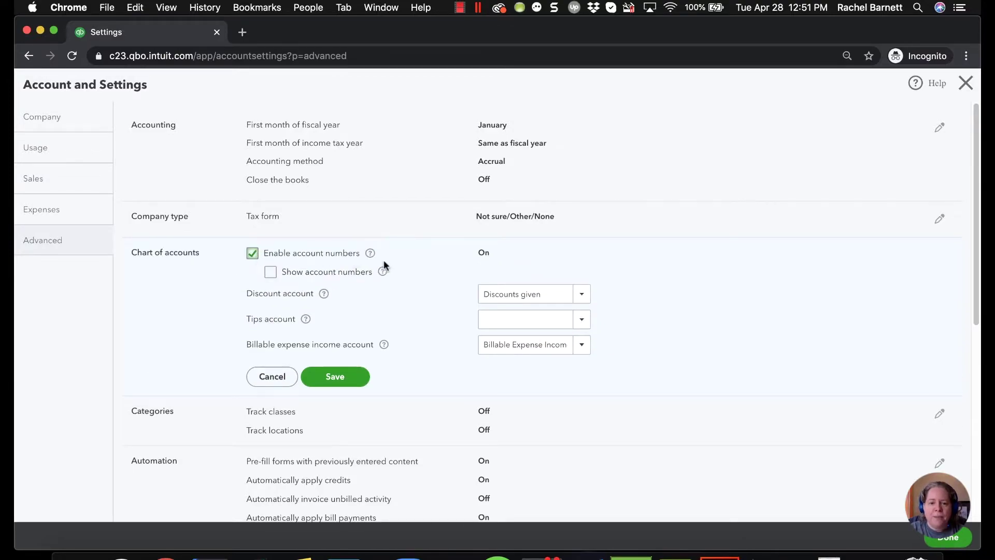
click(269, 270)
click(335, 378)
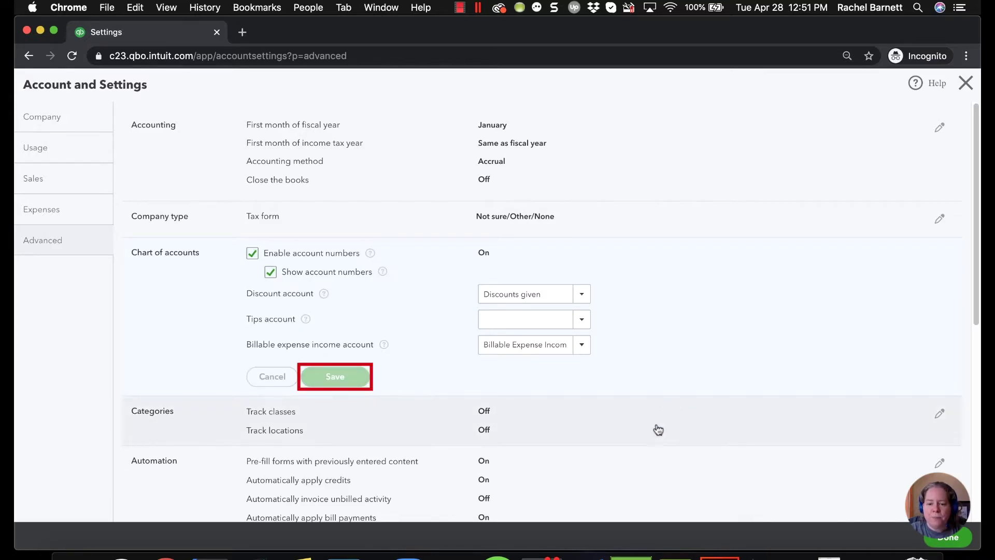
- Close settings and open the Chart of Accounts list from Accounting, showing all accounts
click(945, 539)
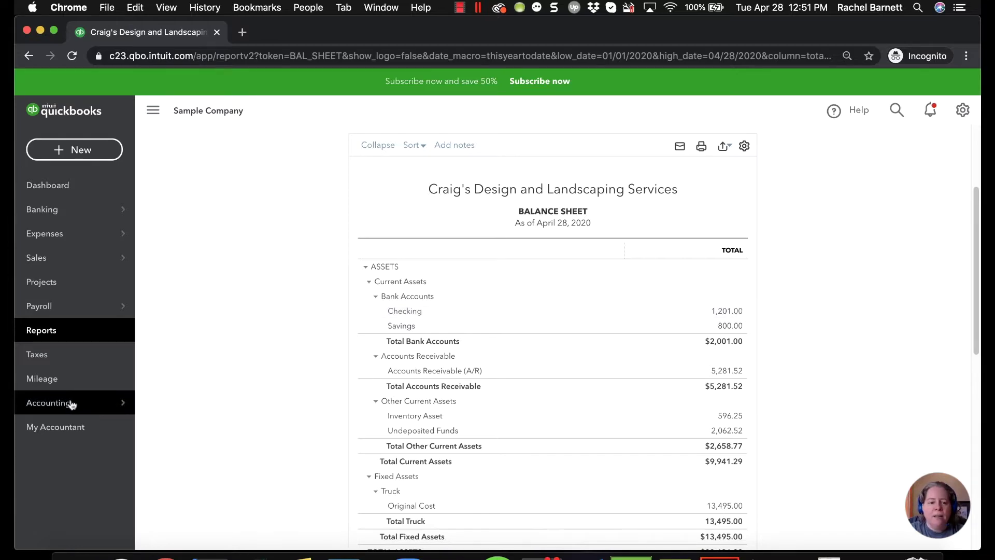
mouse_move(71, 403)
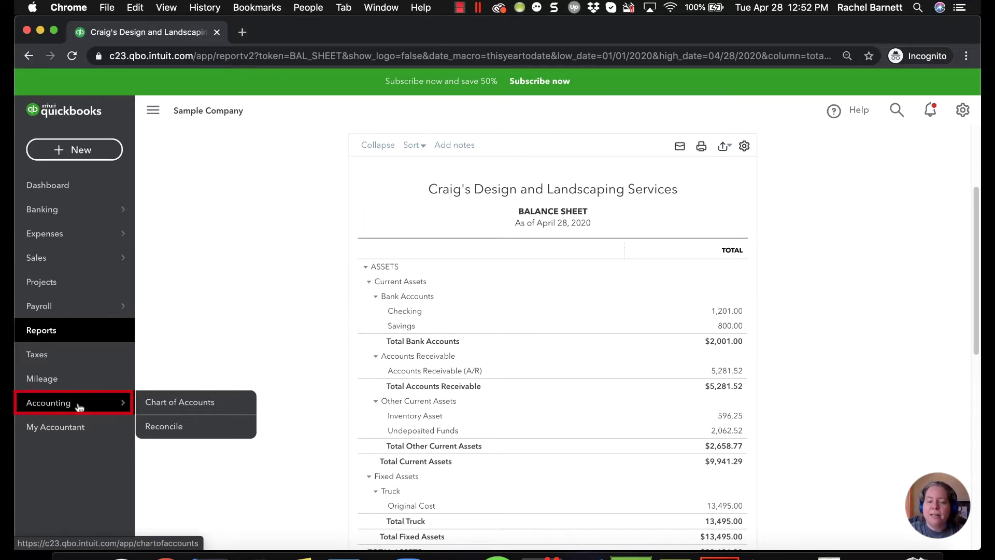
click(178, 407)
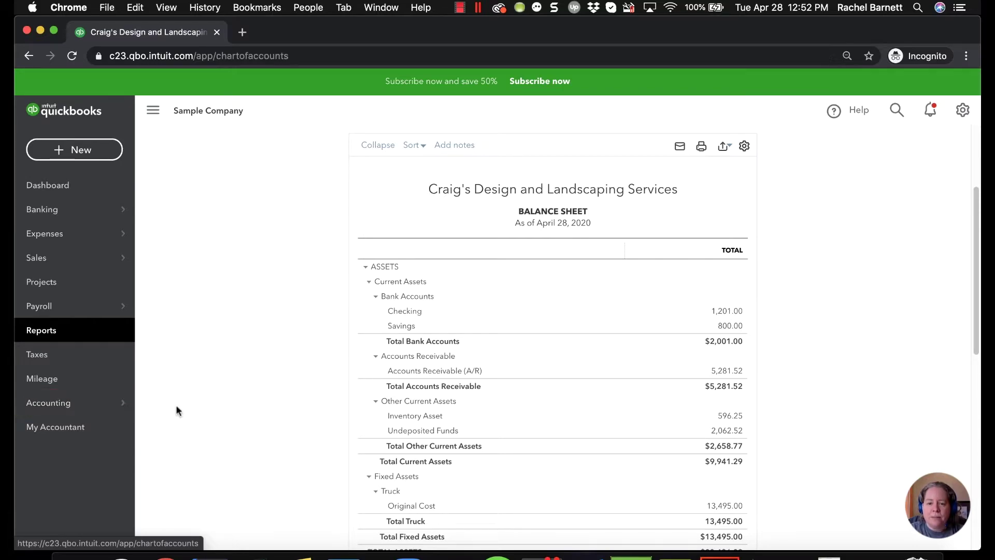
click(537, 378)
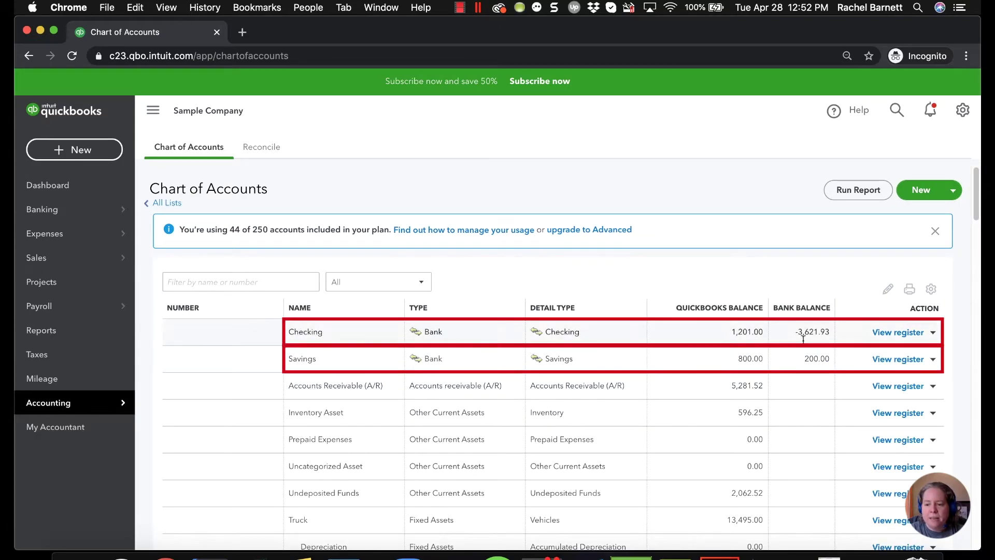
- Give the Checking account number 1002 and save it
click(935, 334)
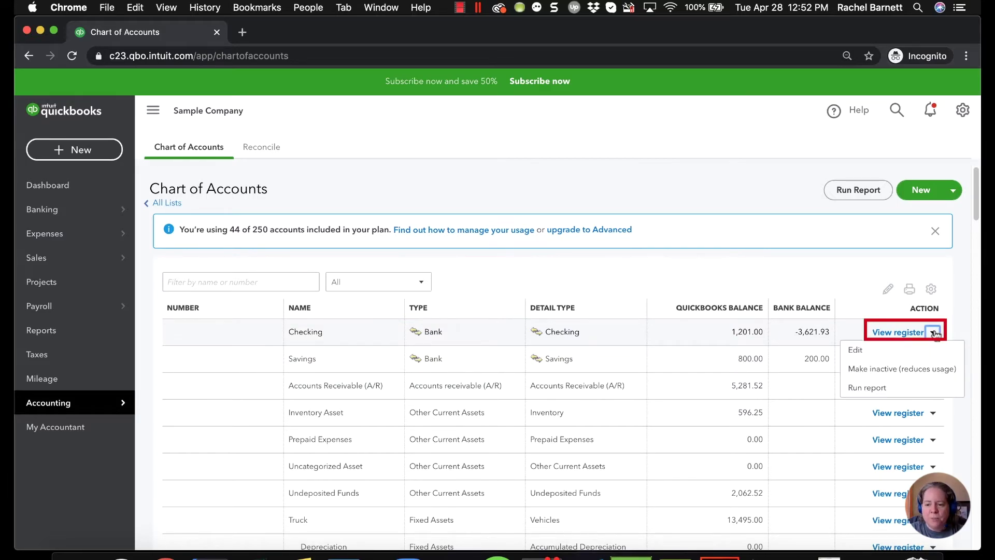
click(877, 357)
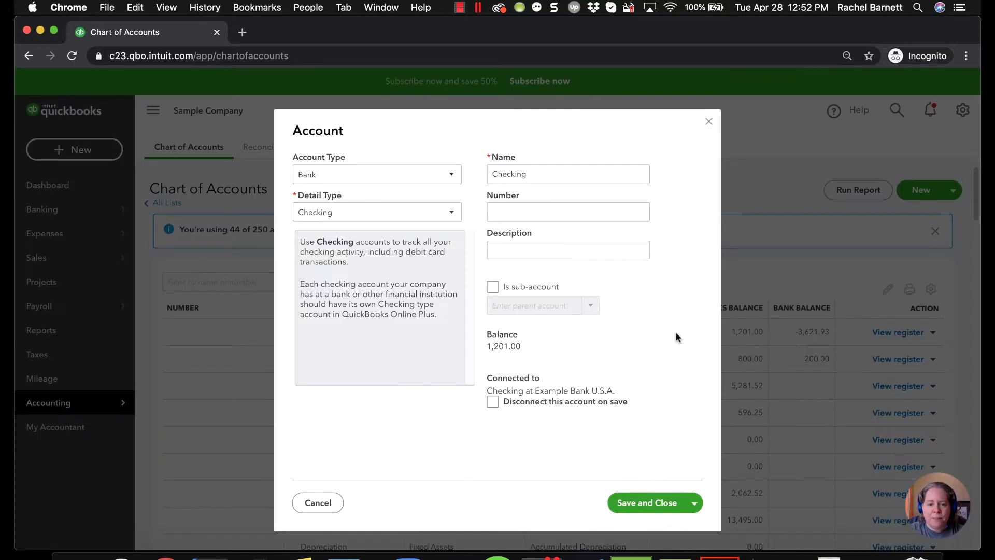
click(535, 211)
text(1002)
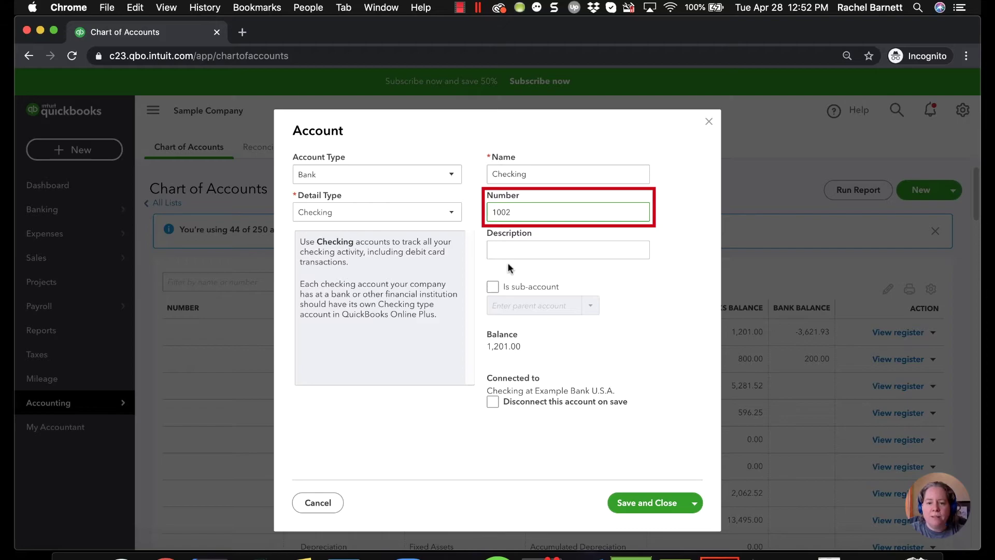
click(643, 503)
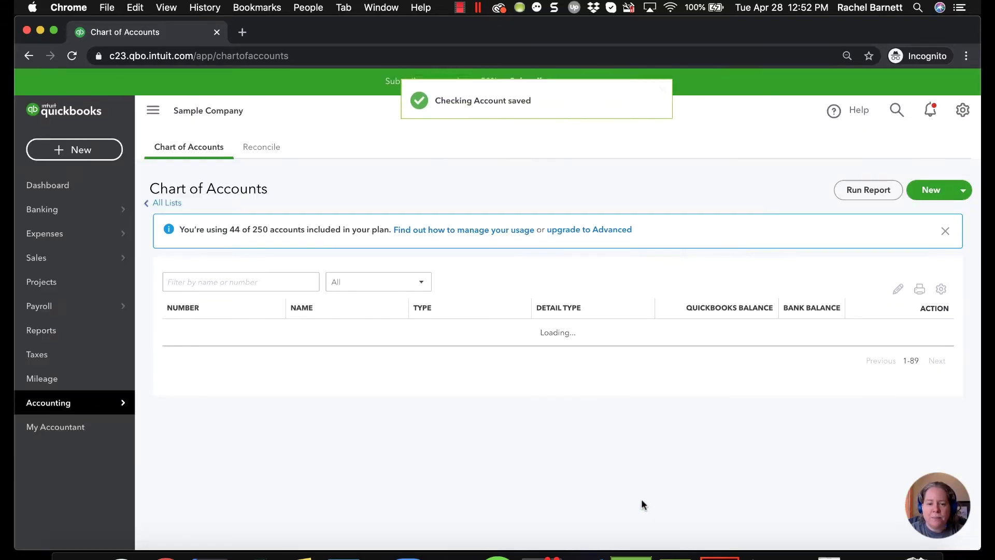
scroll(261, 325, down, 3)
scroll(244, 290, up, 2)
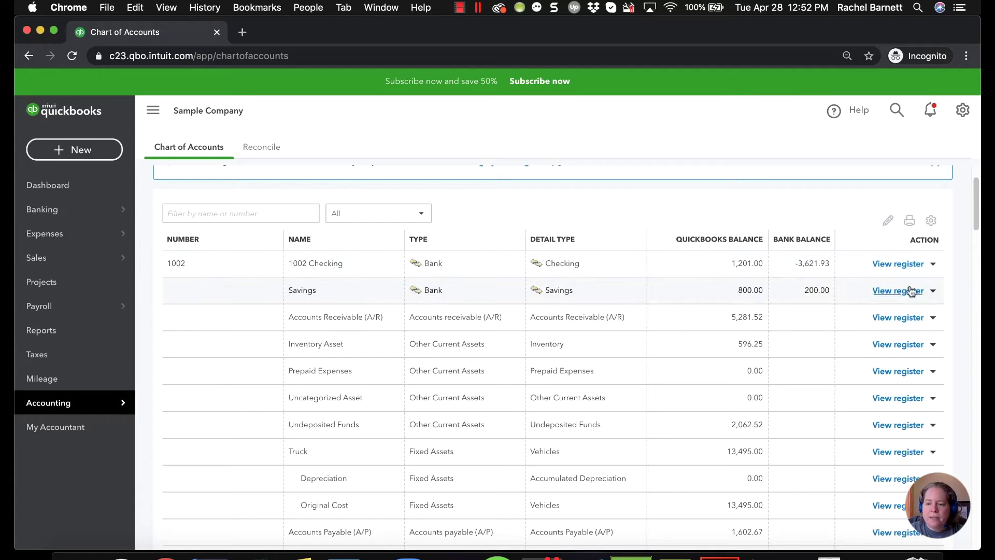
- Give the Savings account number 1001, save it, and return to Reports
click(933, 292)
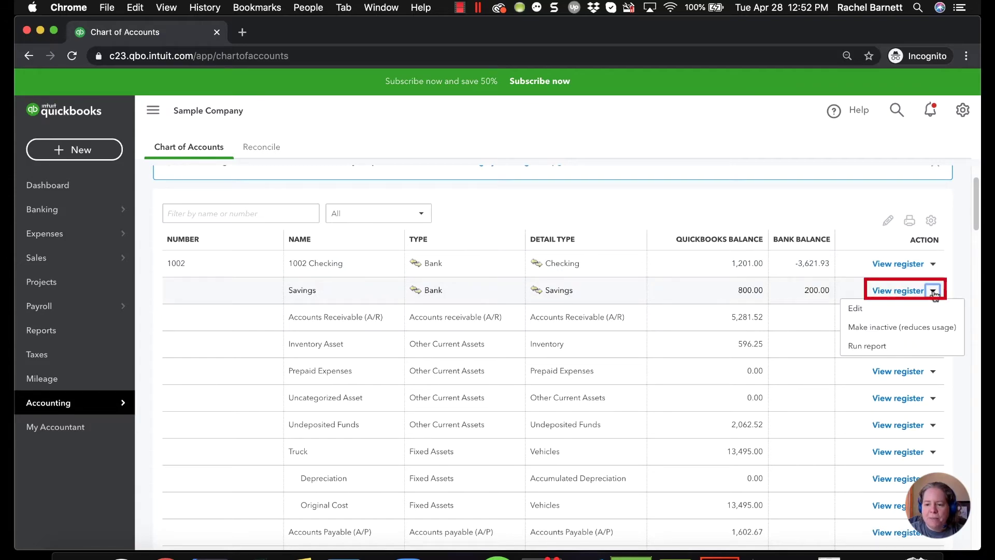
click(888, 313)
click(558, 215)
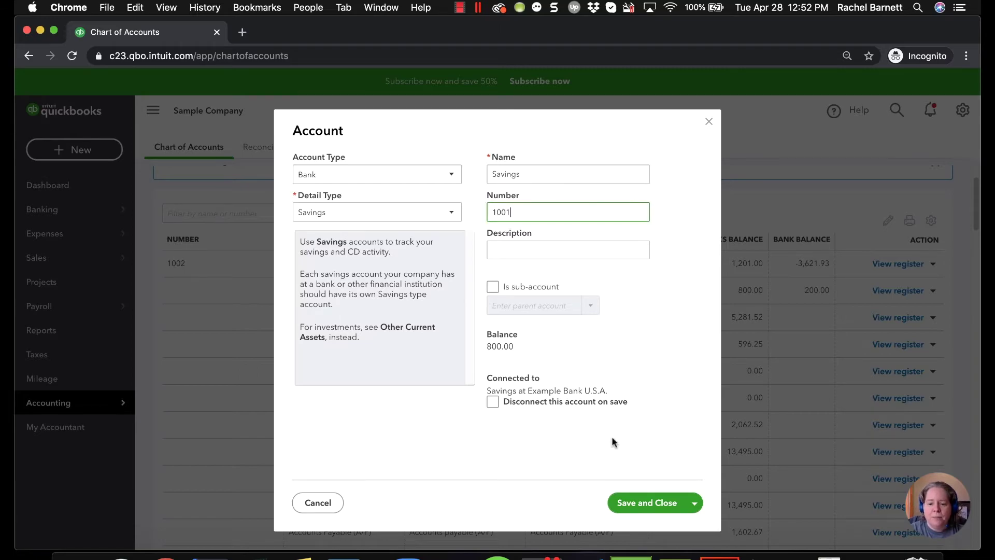
click(643, 503)
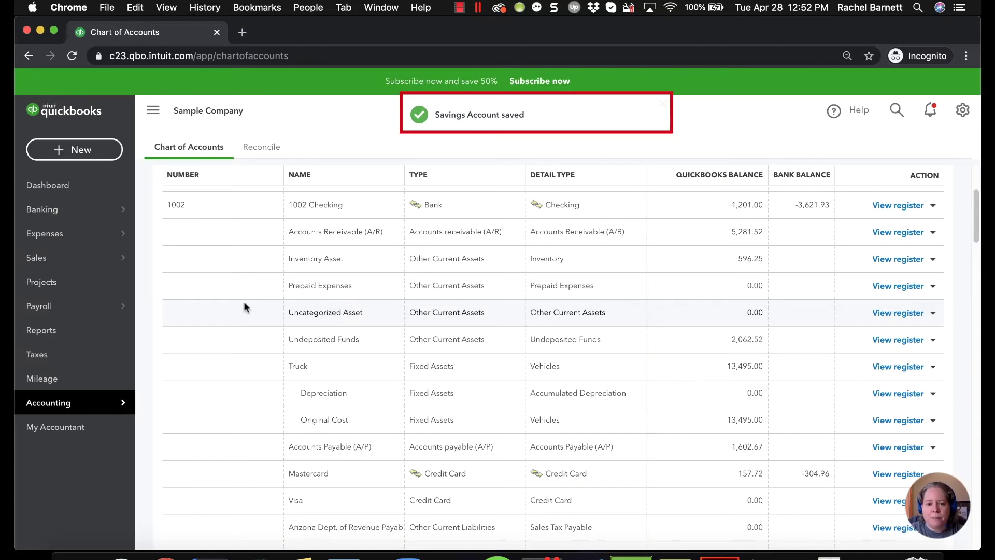
scroll(244, 307, up, 3)
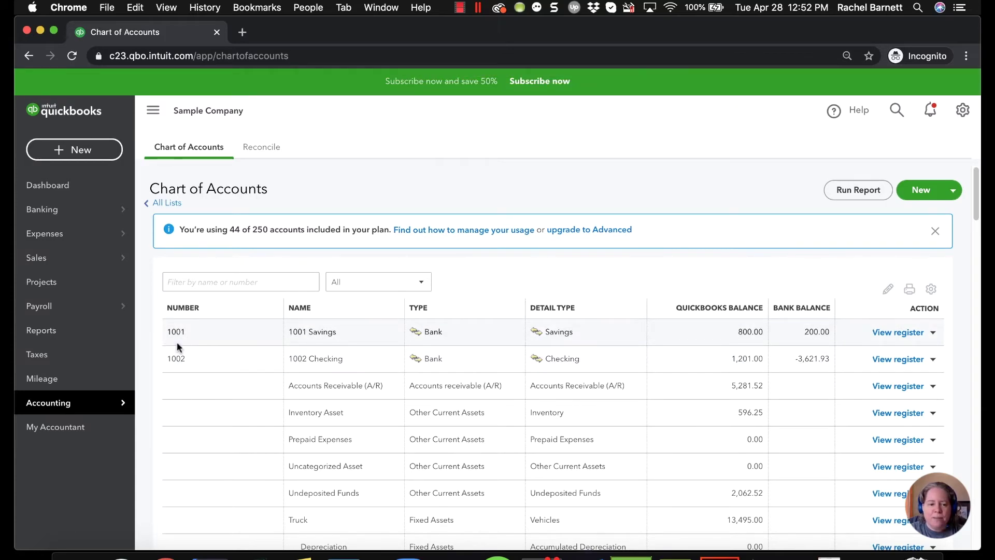
click(59, 331)
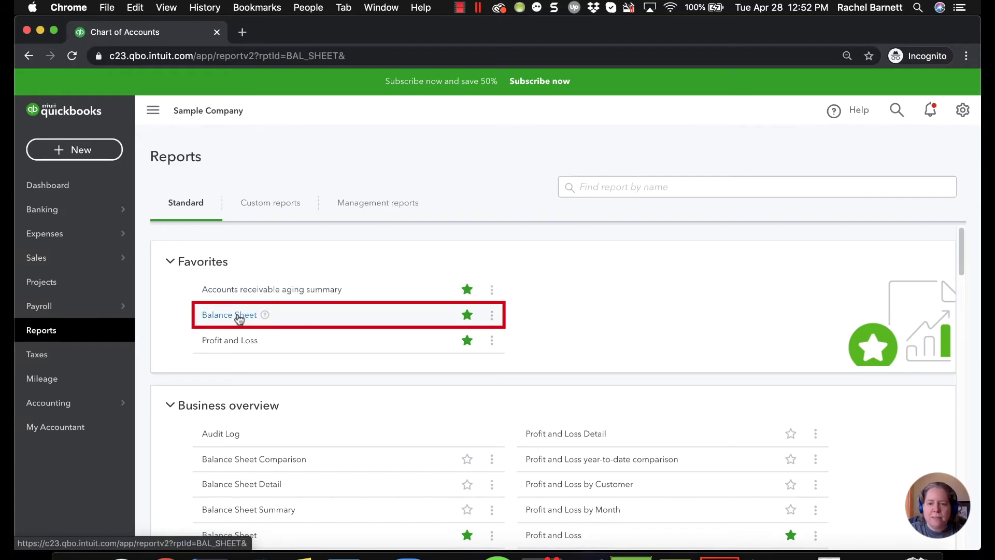
- Reopen the Balance Sheet from Favorites to confirm 1001 Savings lists above 1002 Checking
click(239, 318)
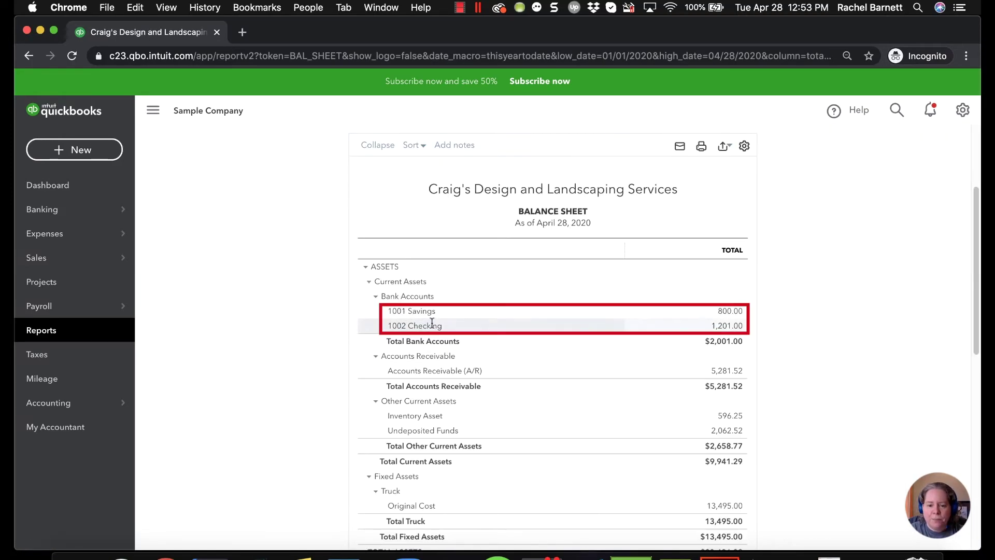